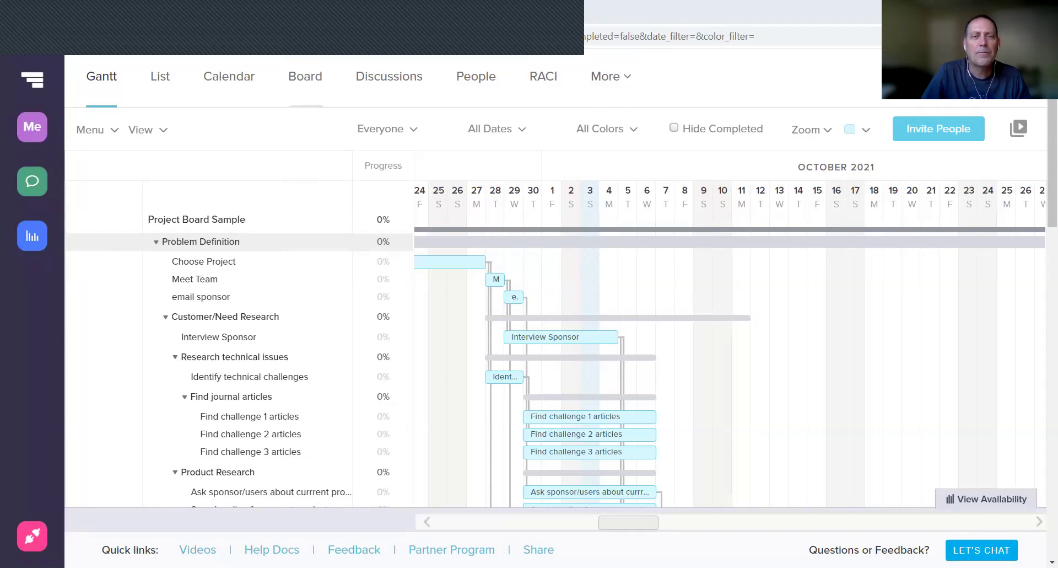
# Open the board setup and add the Future and Next Week columns.
pyautogui.click(305, 76)
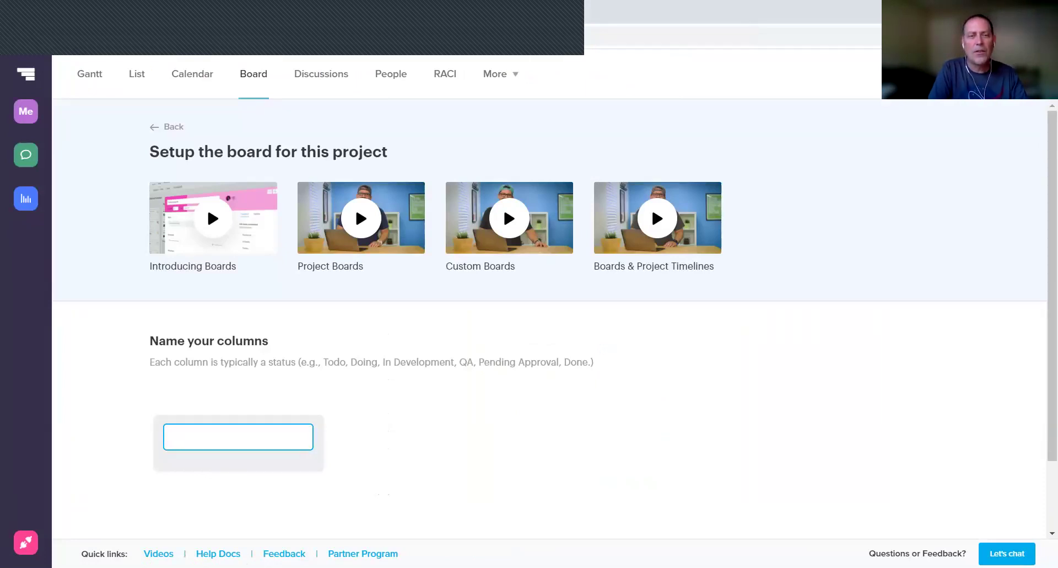
pyautogui.write('Future')
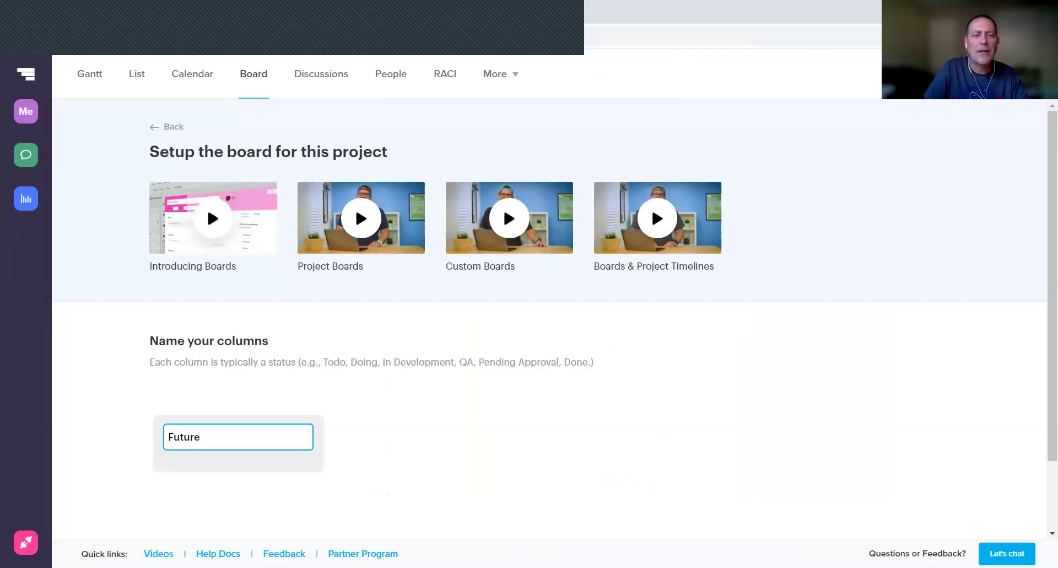
pyautogui.press('Return')
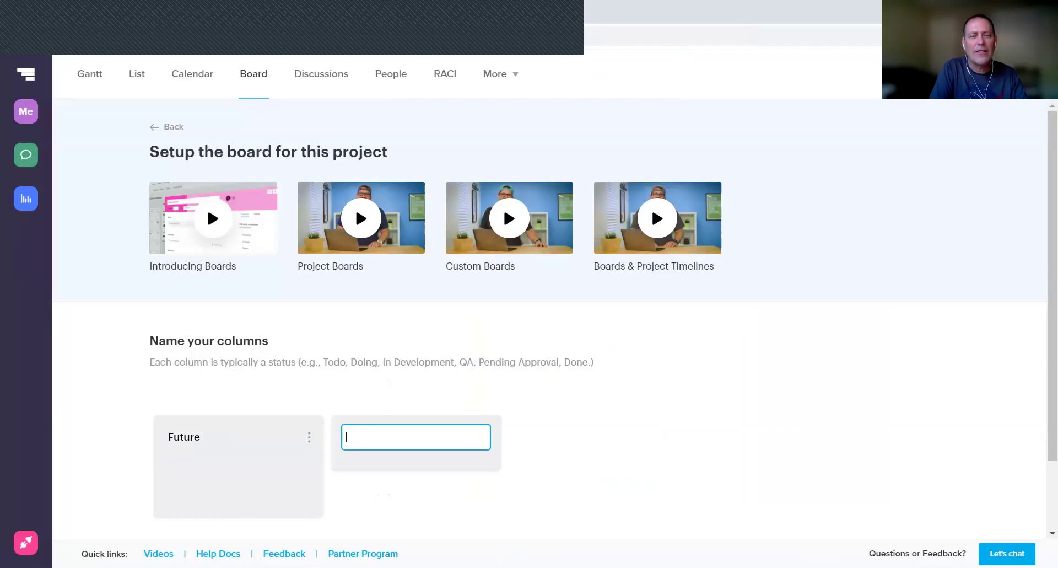
pyautogui.write('Next Weeks')
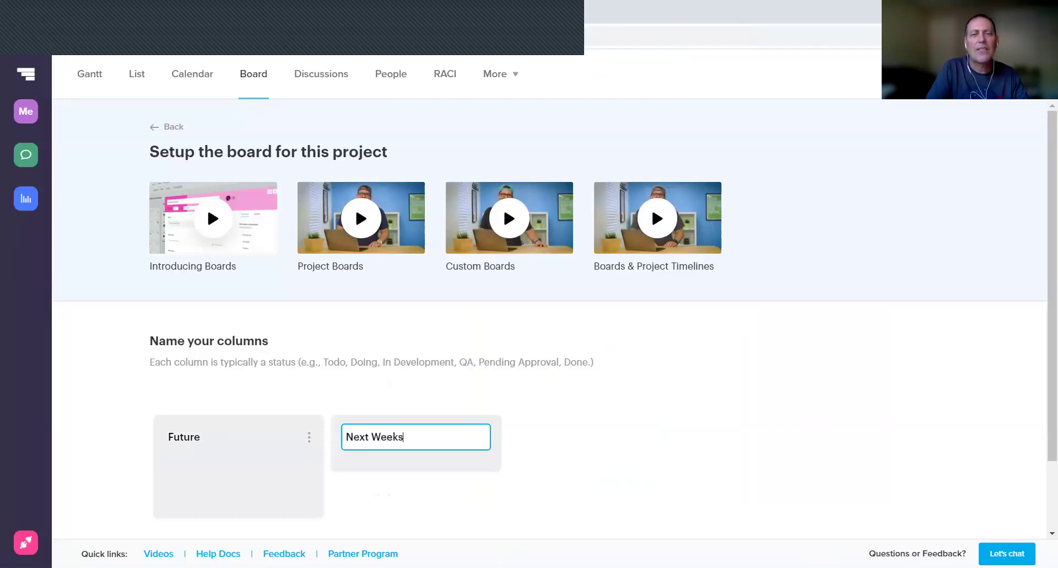
pyautogui.press('BackSpace')
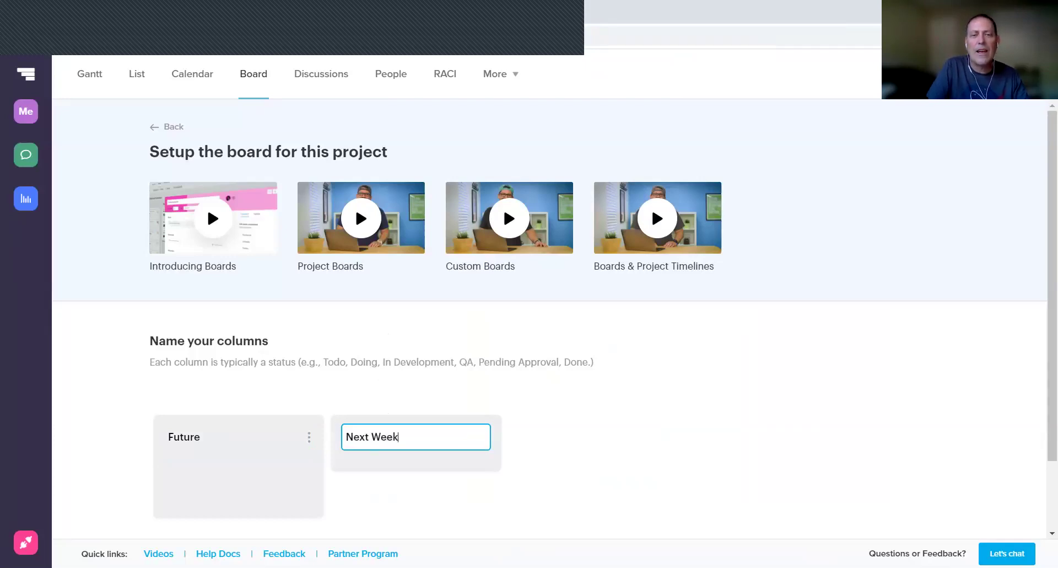
pyautogui.press('Return')
# Add the Incomplete, Recently Completed and Previously Completed columns.
pyautogui.write('Incompli')
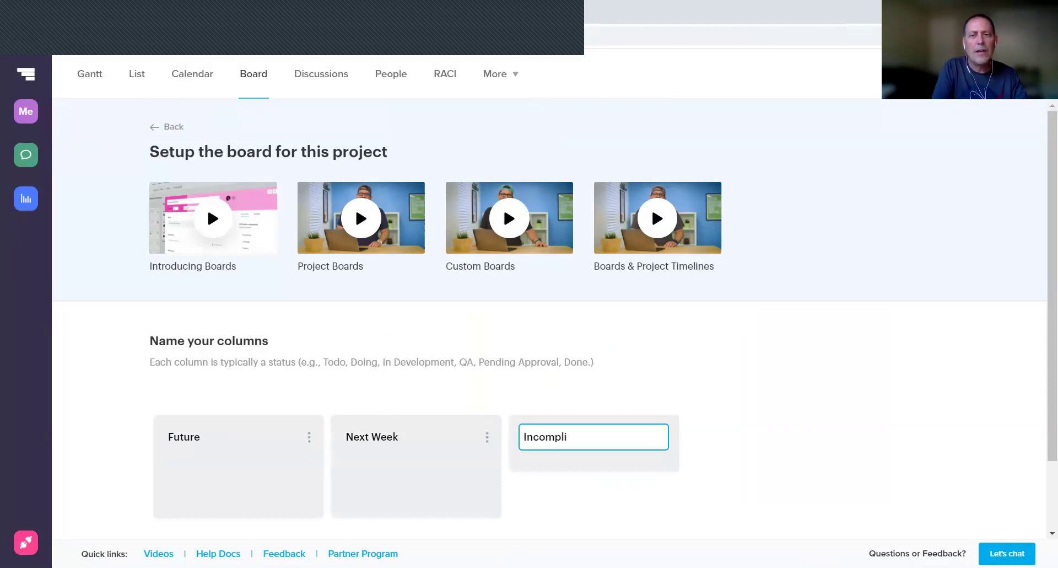
pyautogui.press('BackSpace')
pyautogui.write('ete')
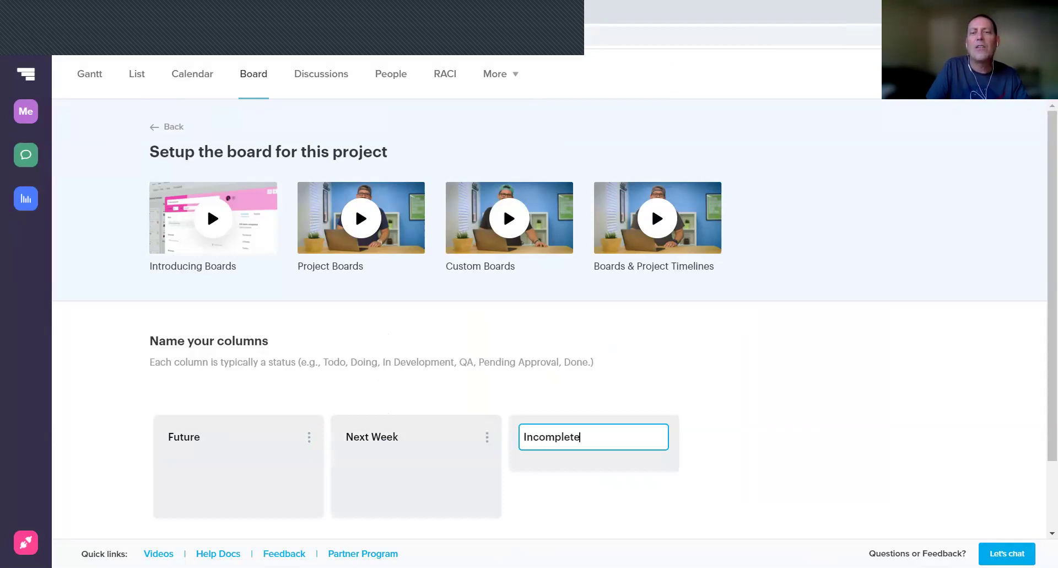
pyautogui.press('Return')
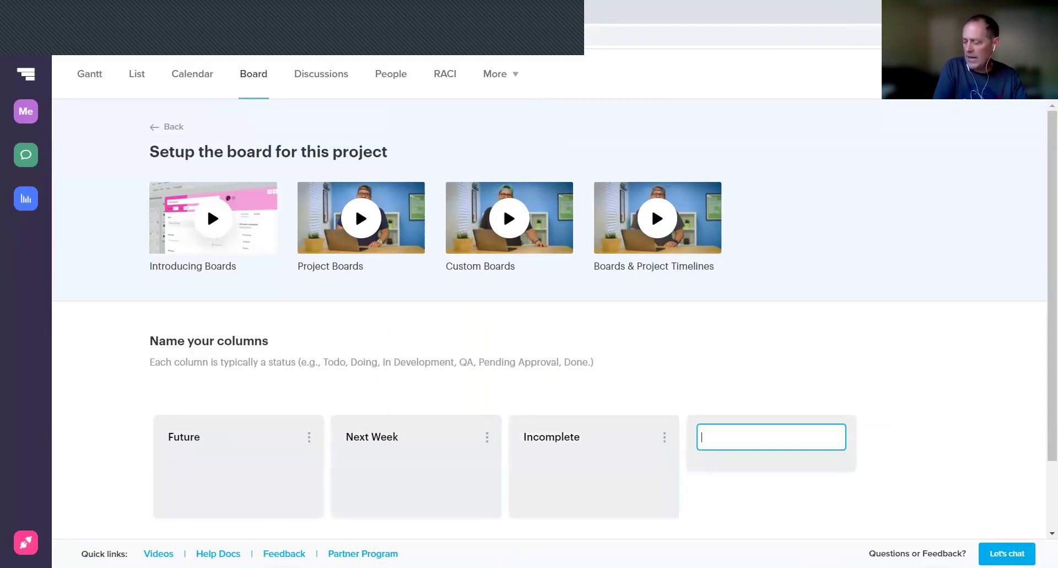
pyautogui.write('Recent')
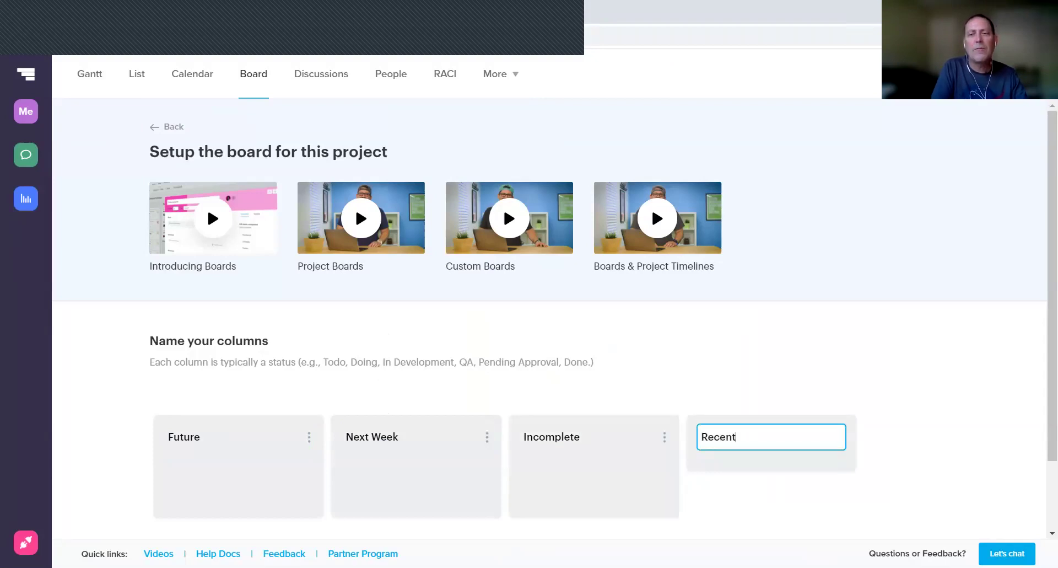
pyautogui.write('ly Completed')
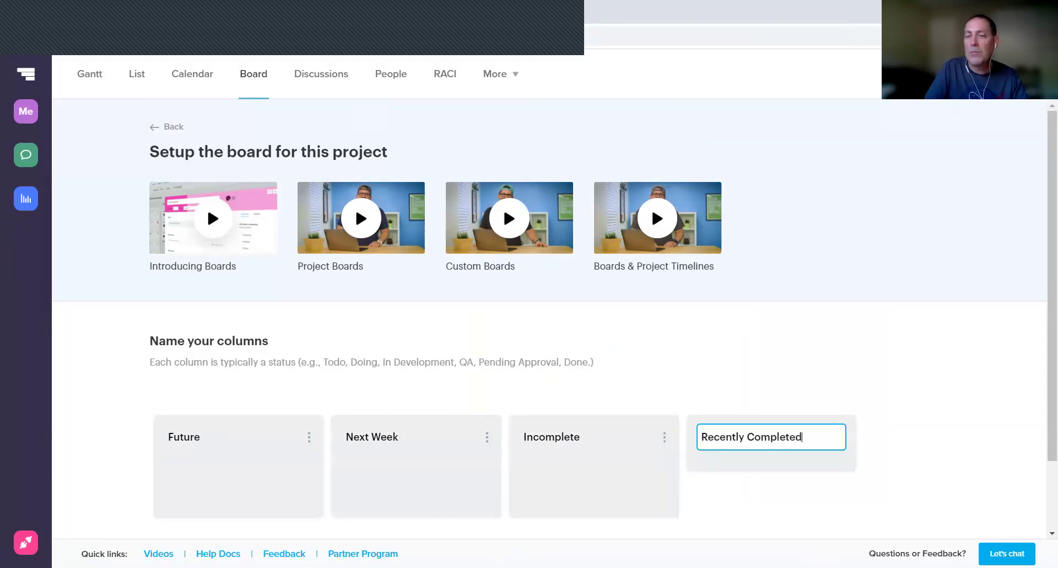
pyautogui.press('Return')
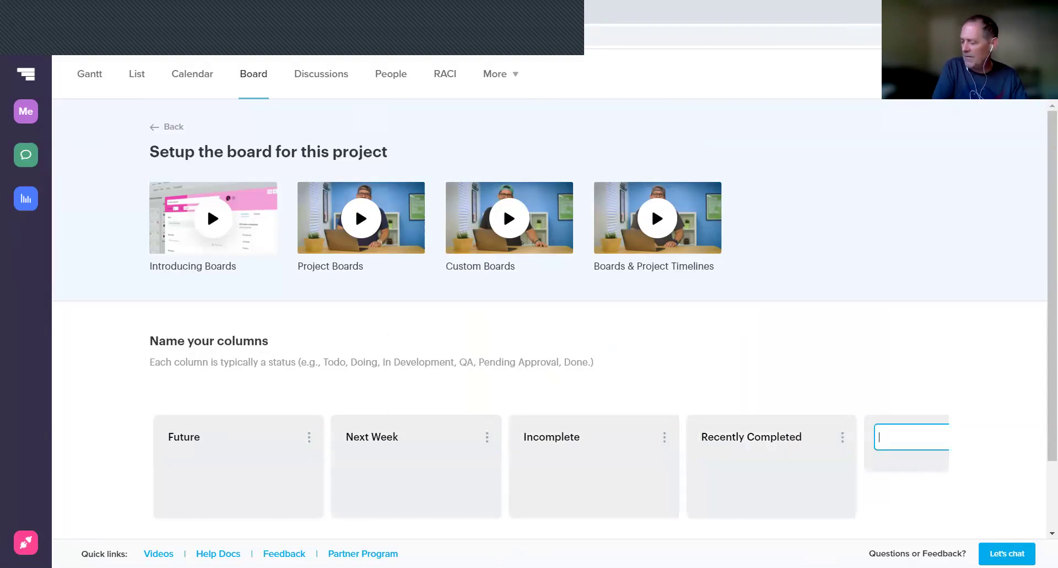
pyautogui.write('Previo')
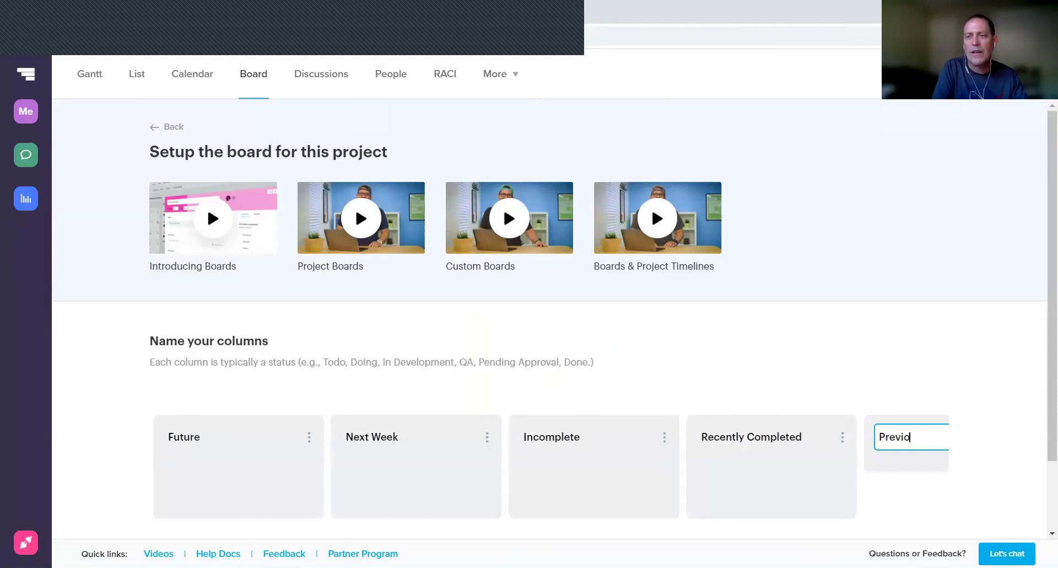
pyautogui.write('usly Completed')
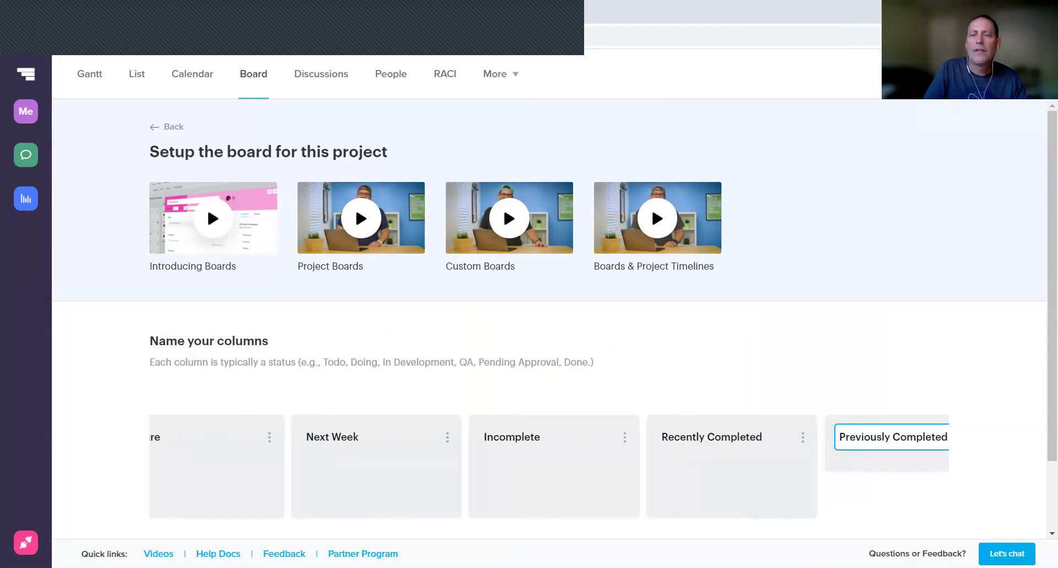
pyautogui.press('Return')
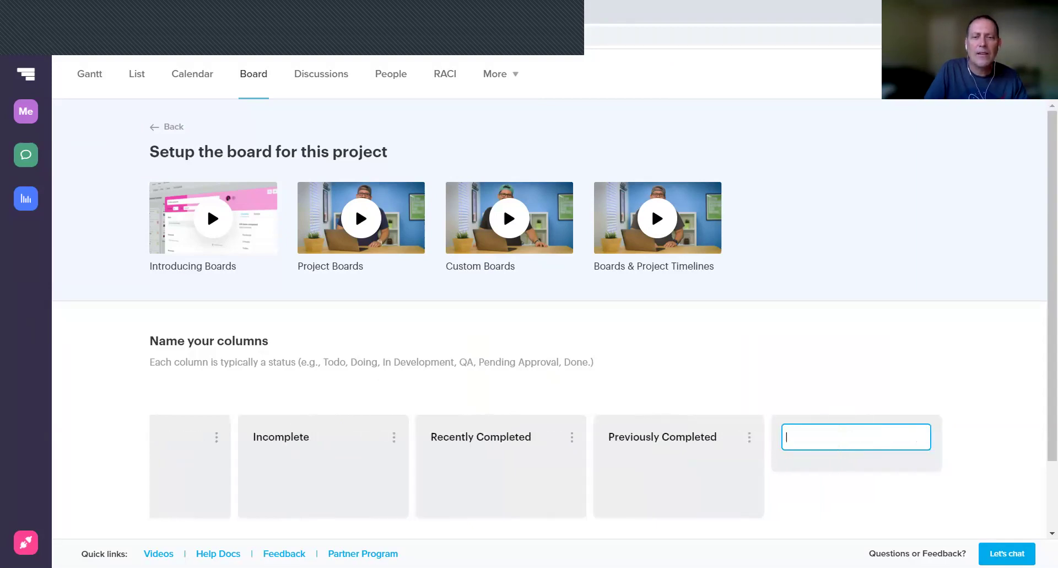
pyautogui.scroll(-2, 551, 314)
# On the percent-complete step, set Future to 0%, Previously Completed to 100% and Recently Completed to 100%.
pyautogui.click(199, 493)
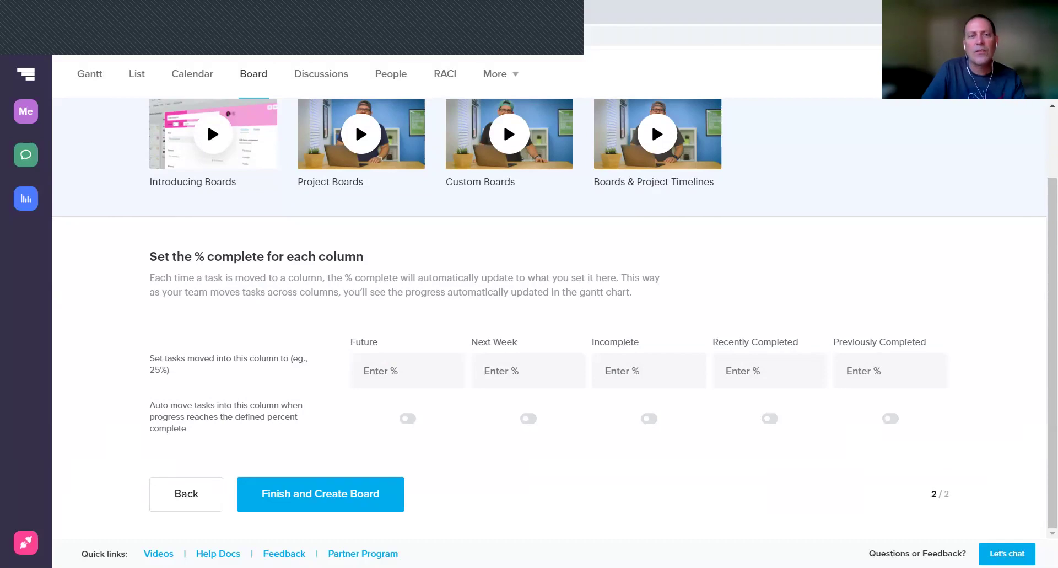
pyautogui.click(407, 370)
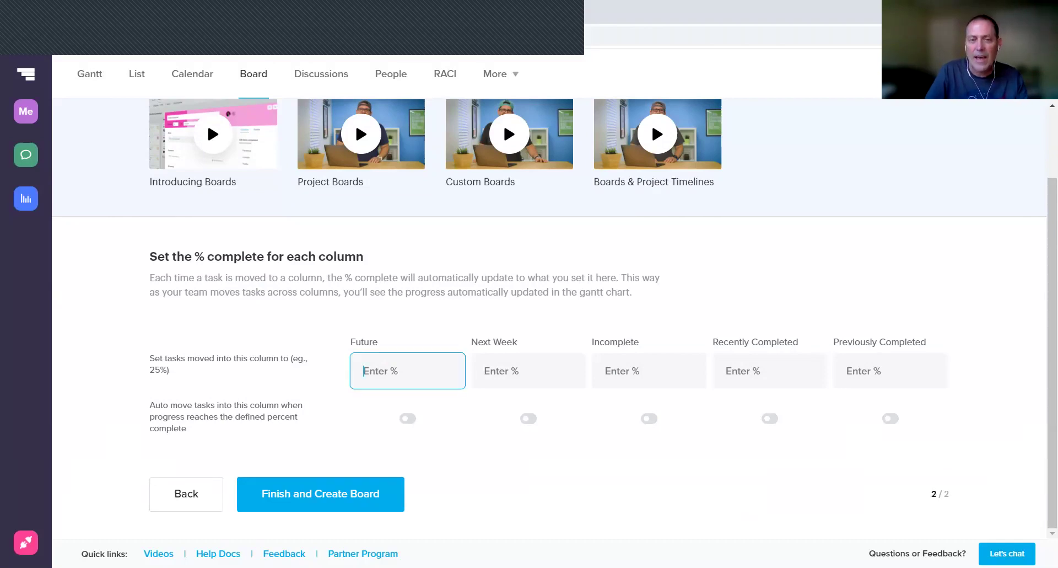
pyautogui.write('0')
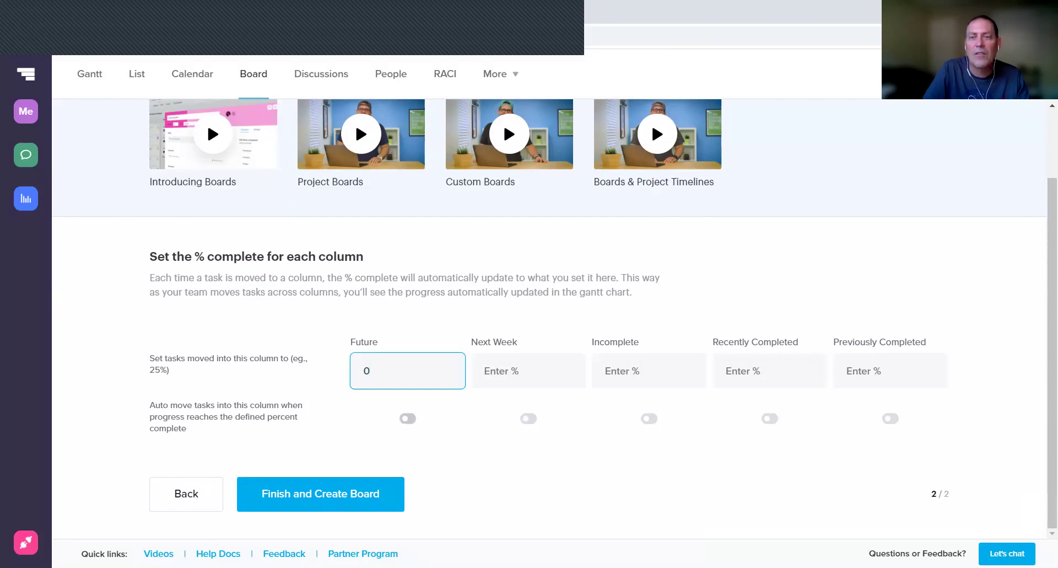
pyautogui.click(890, 371)
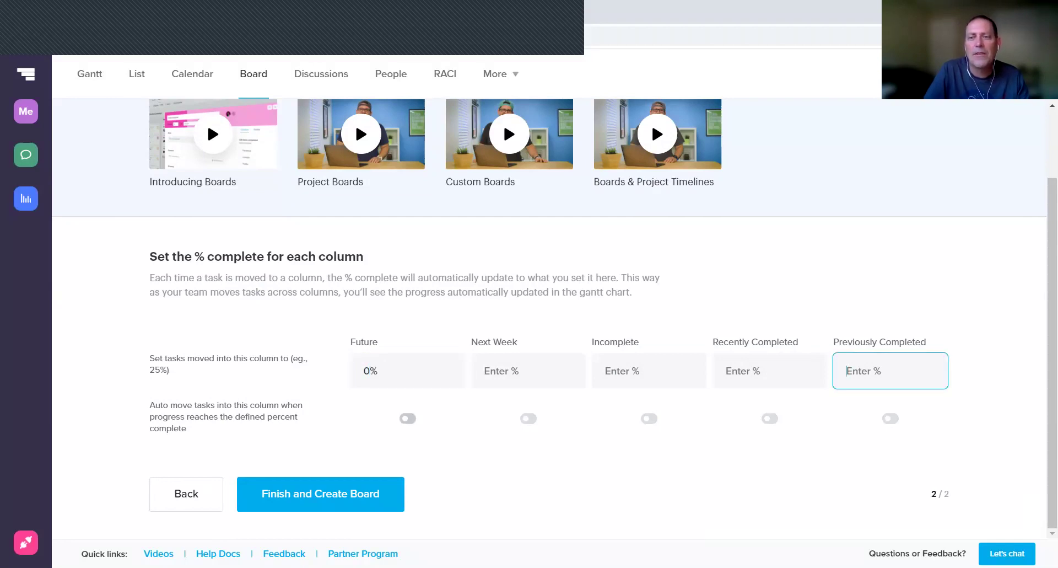
pyautogui.write('100')
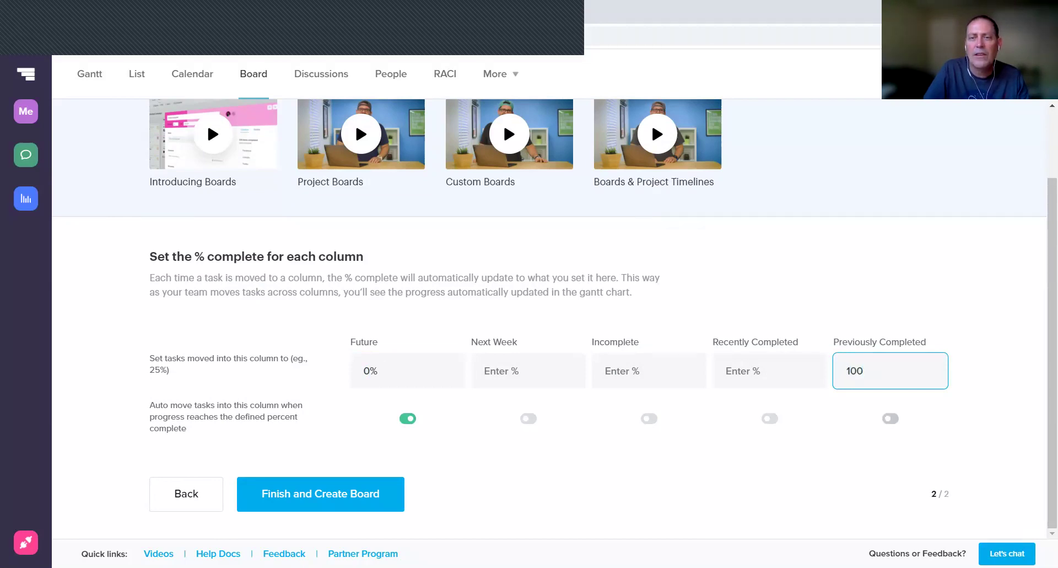
pyautogui.click(770, 371)
pyautogui.write('100')
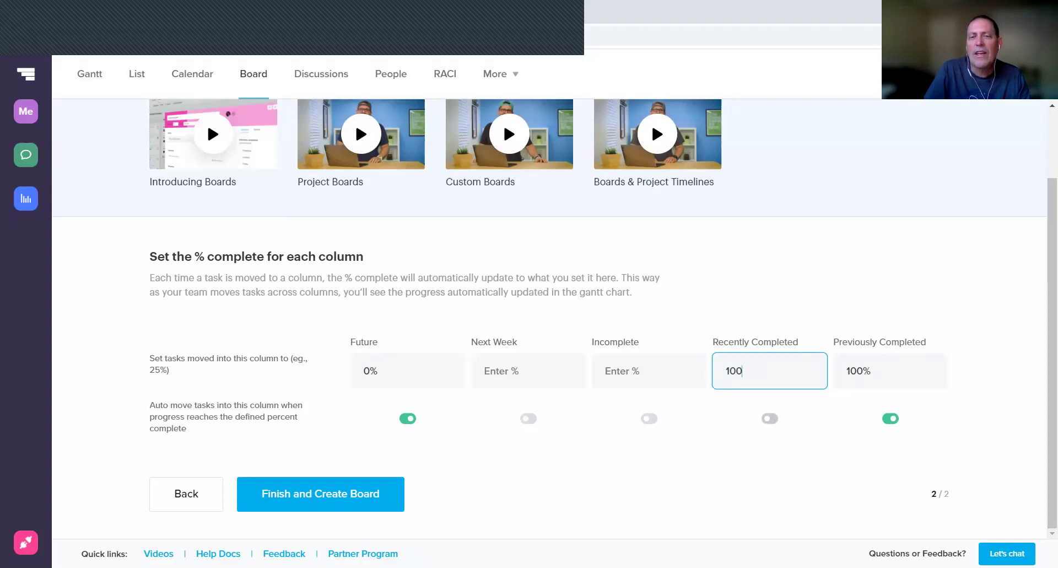
# Set Incomplete to 50%, disable auto-move for Previously Completed, and finish creating the board.
pyautogui.hotkey('shift', 'Tab')
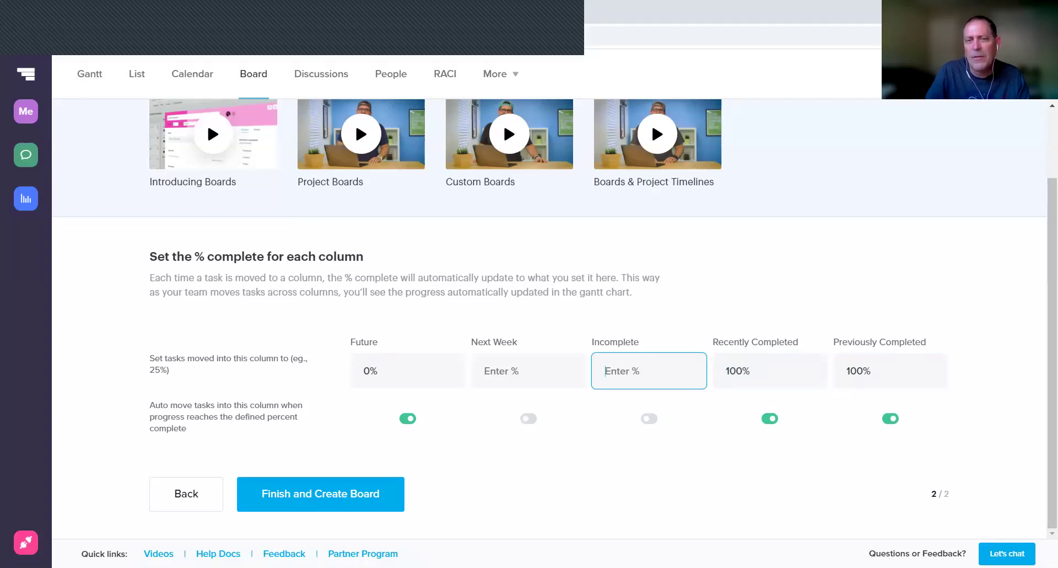
pyautogui.write('50')
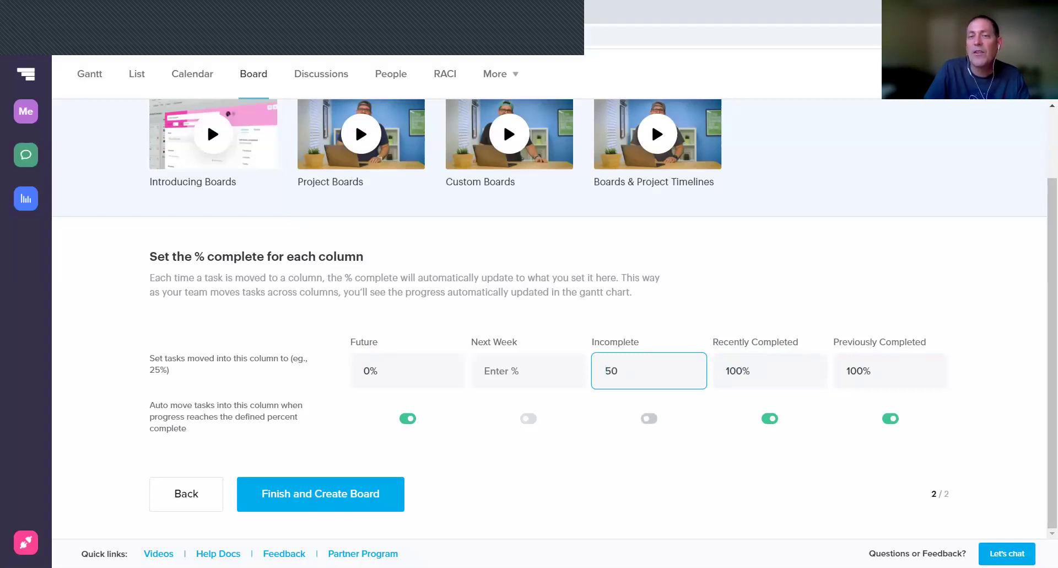
pyautogui.press('Return')
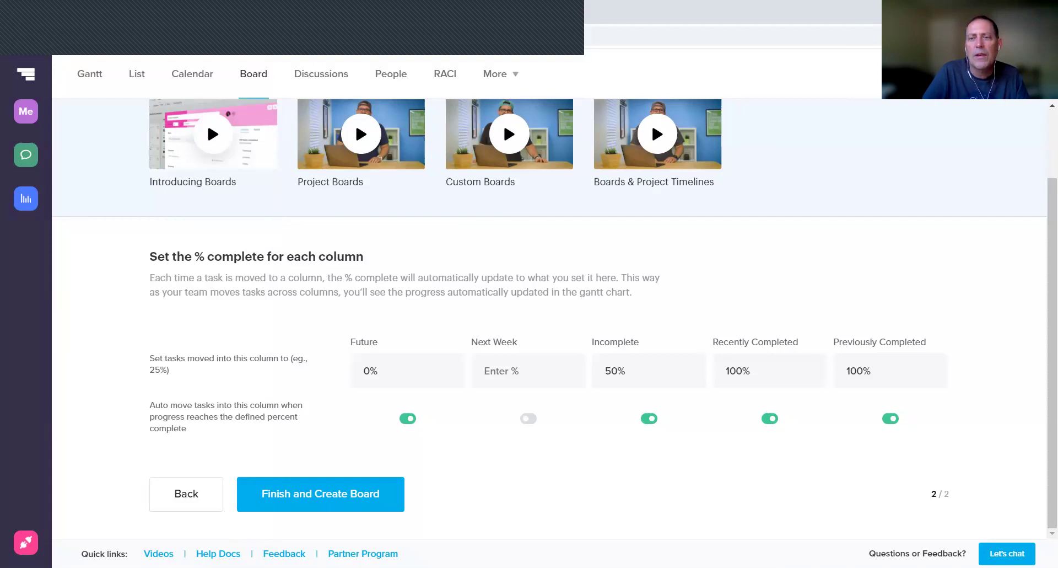
pyautogui.click(890, 419)
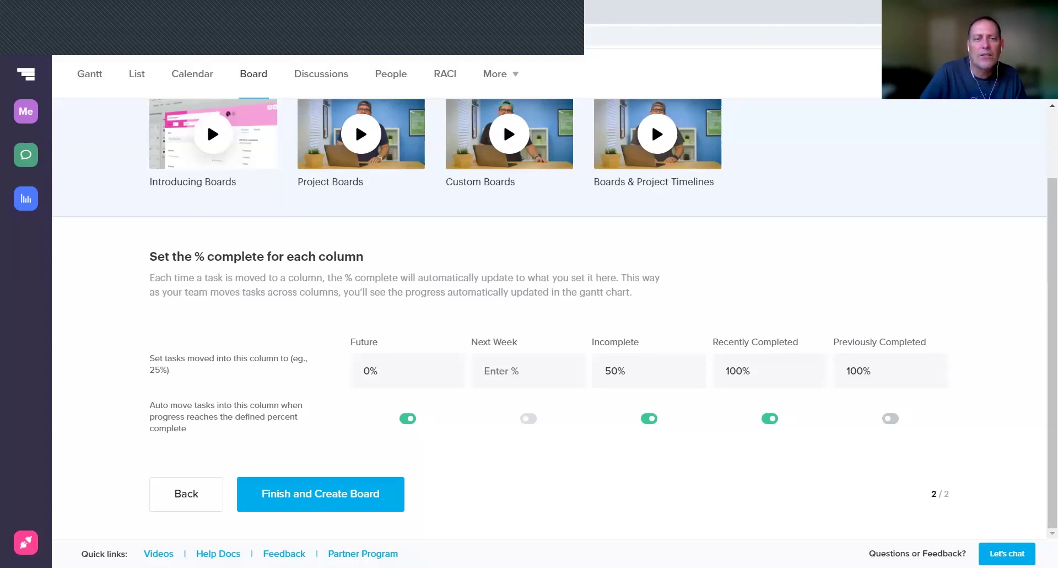
pyautogui.press('Return')
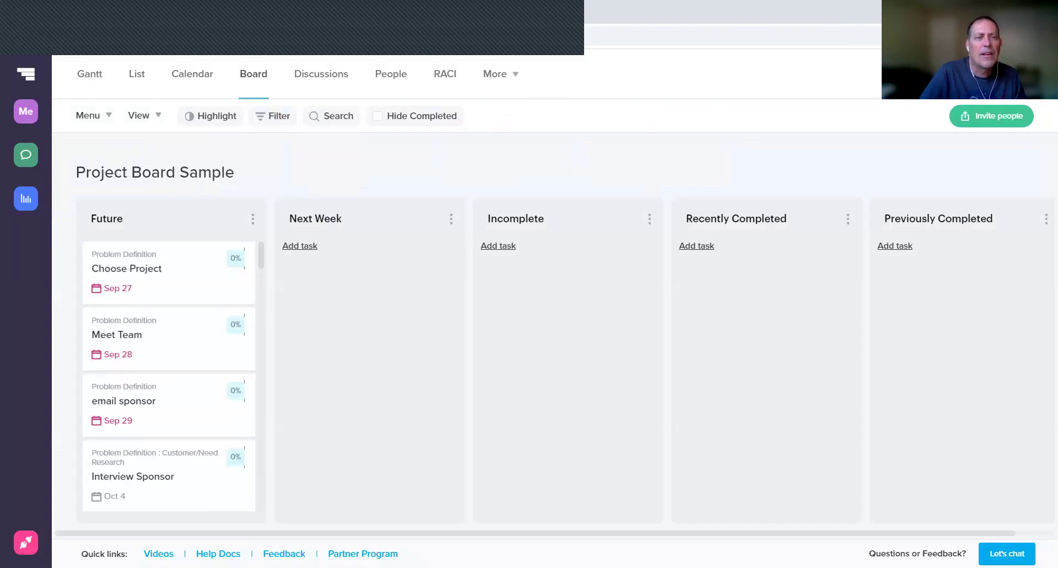
# Scroll through the Future column to review its task cards.
pyautogui.scroll(-20, 173, 372)
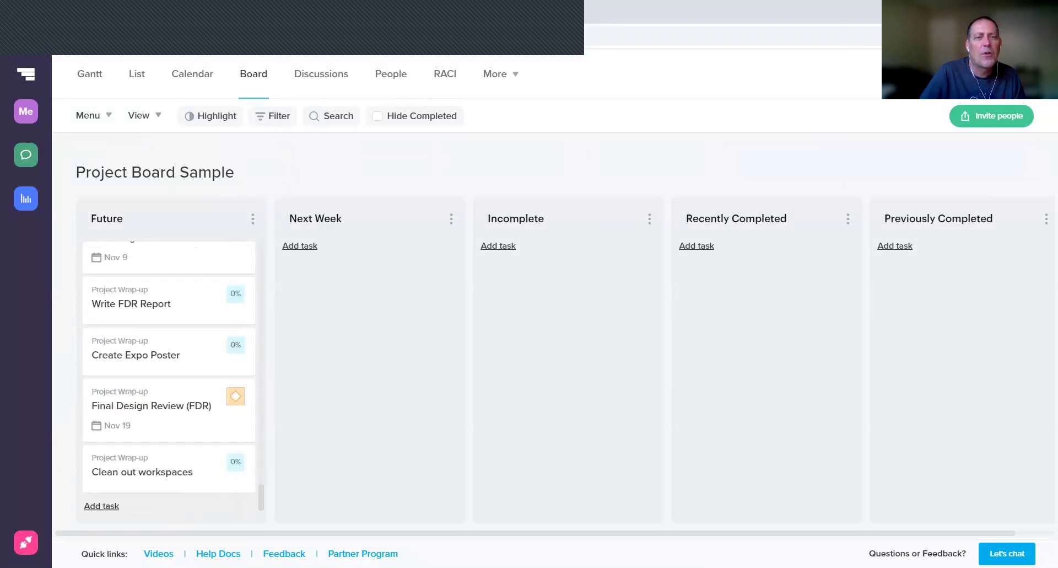
pyautogui.scroll(20, 169, 375)
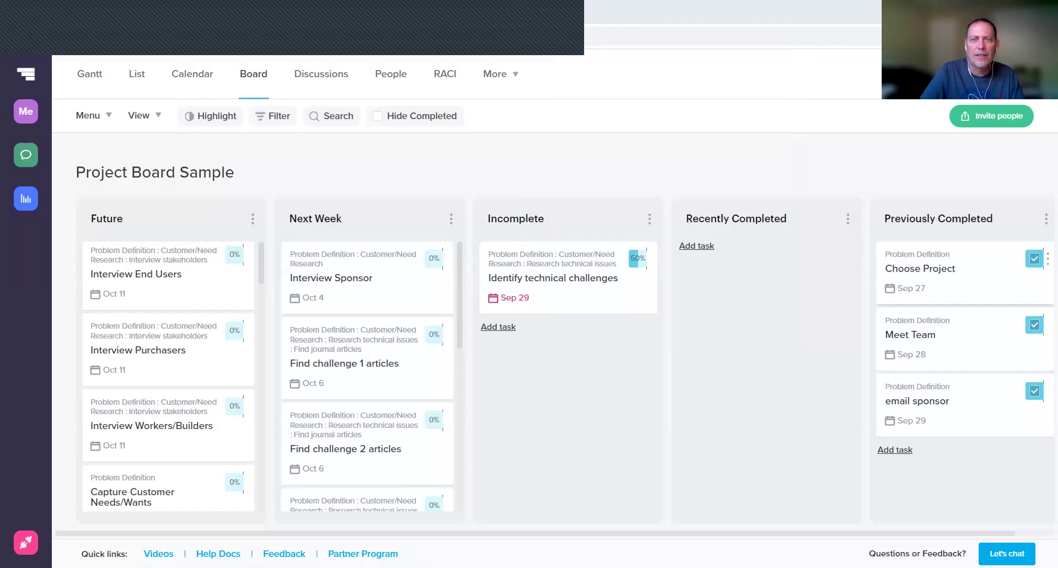
# Drag three finished task cards into the Recently Completed column.
pyautogui.moveTo(937, 270); pyautogui.dragTo(766, 270)
pyautogui.moveTo(937, 270); pyautogui.dragTo(738, 336)
pyautogui.moveTo(937, 270); pyautogui.dragTo(738, 401)
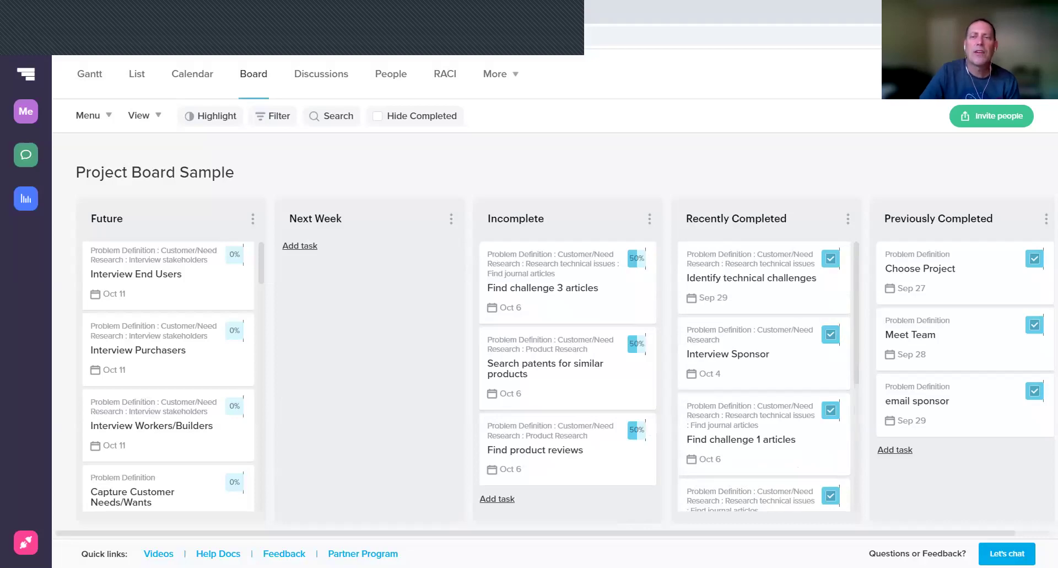
pyautogui.scroll(-6, 763, 375)
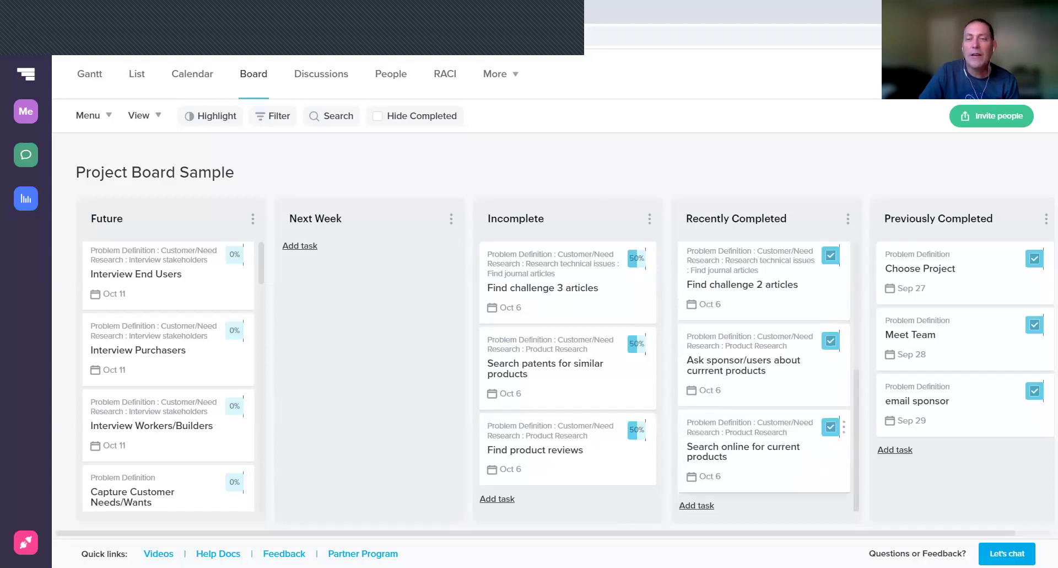
pyautogui.scroll(6, 764, 375)
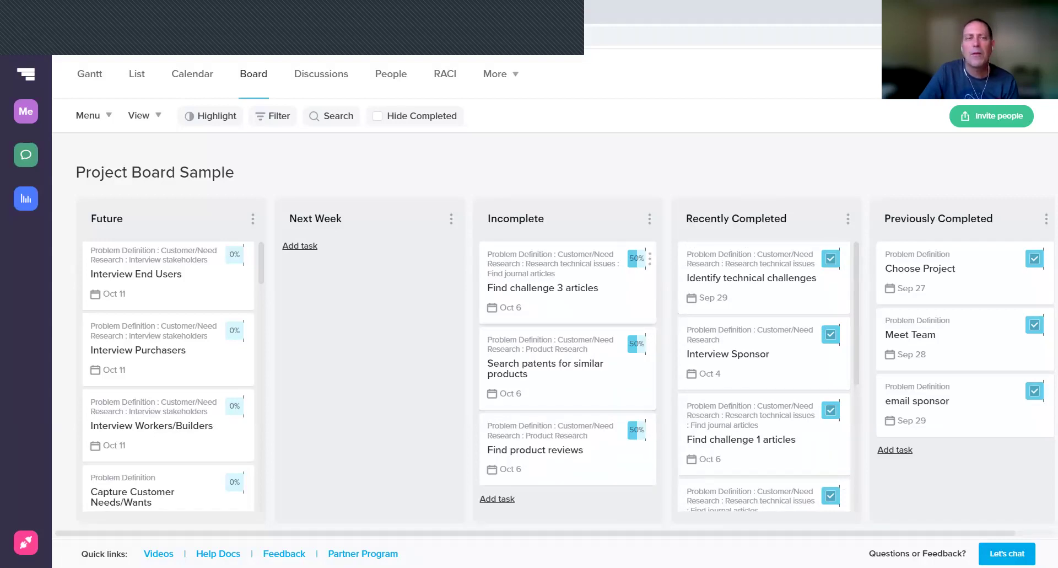
# Drag Interview End Users, Interview Workers/Builders, Capture Customer Needs/Wants and Write Problem Statement into Next Week.
pyautogui.moveTo(166, 274); pyautogui.dragTo(364, 355)
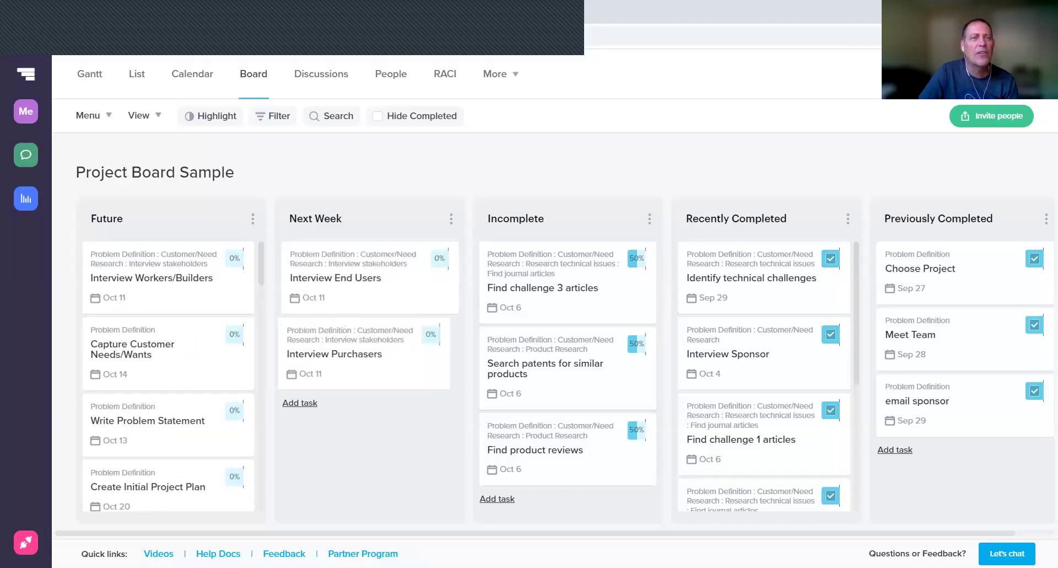
pyautogui.moveTo(166, 273); pyautogui.dragTo(364, 429)
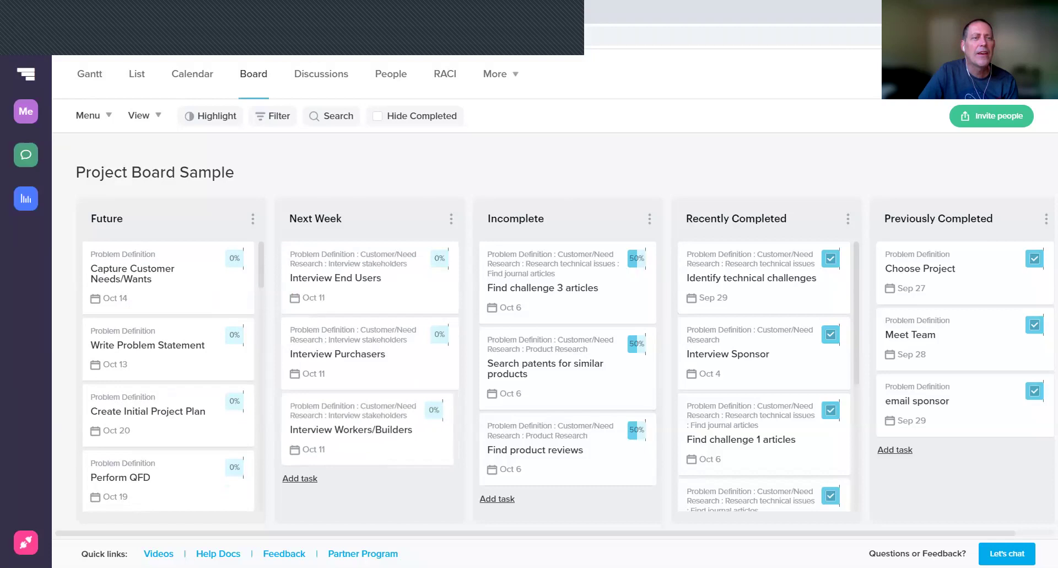
pyautogui.moveTo(165, 274); pyautogui.dragTo(363, 463)
pyautogui.moveTo(165, 274); pyautogui.dragTo(358, 446)
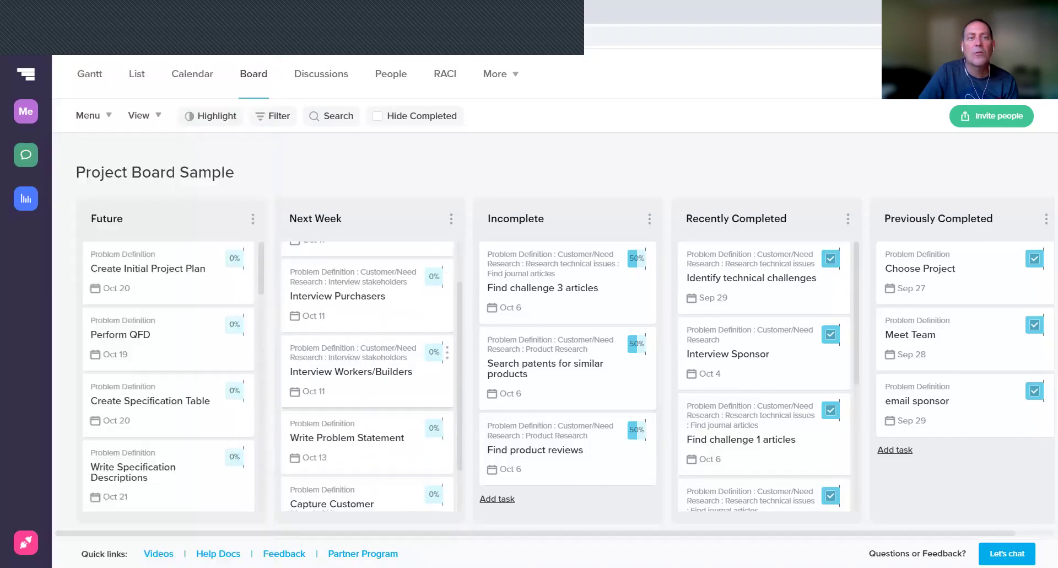
pyautogui.scroll(2, 366, 375)
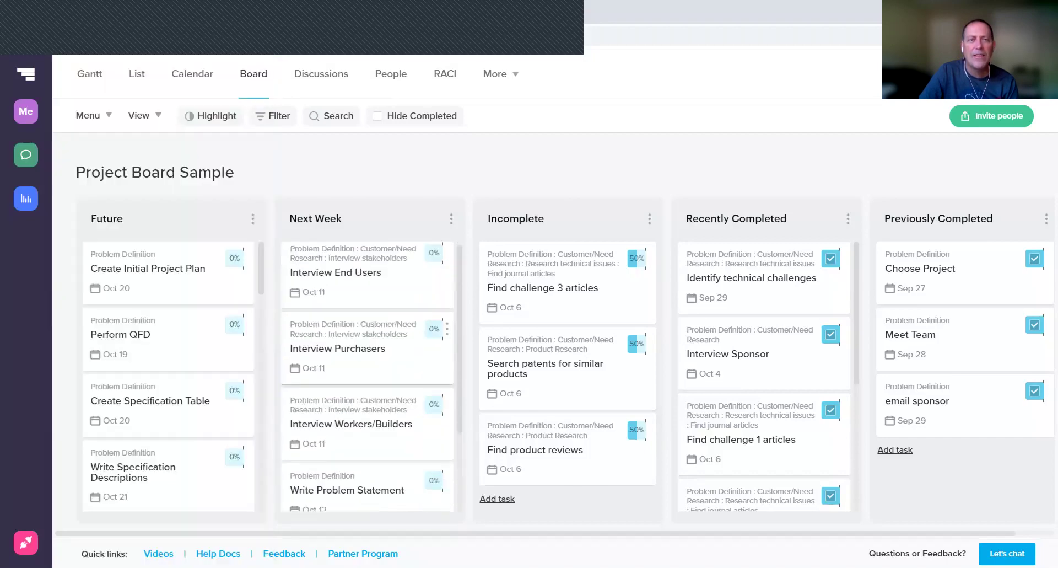
pyautogui.scroll(-3, 385, 358)
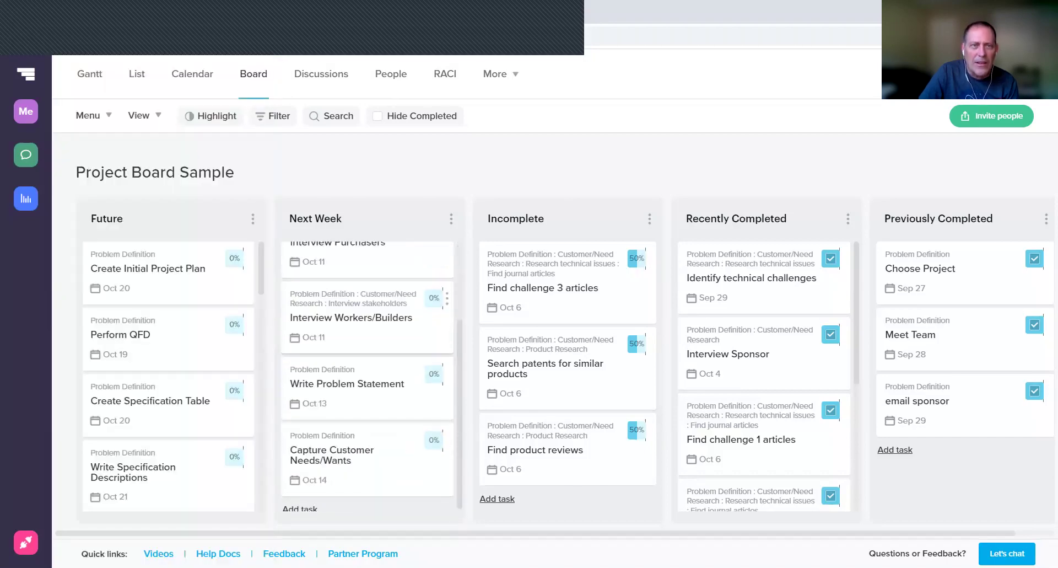
pyautogui.scroll(3, 367, 374)
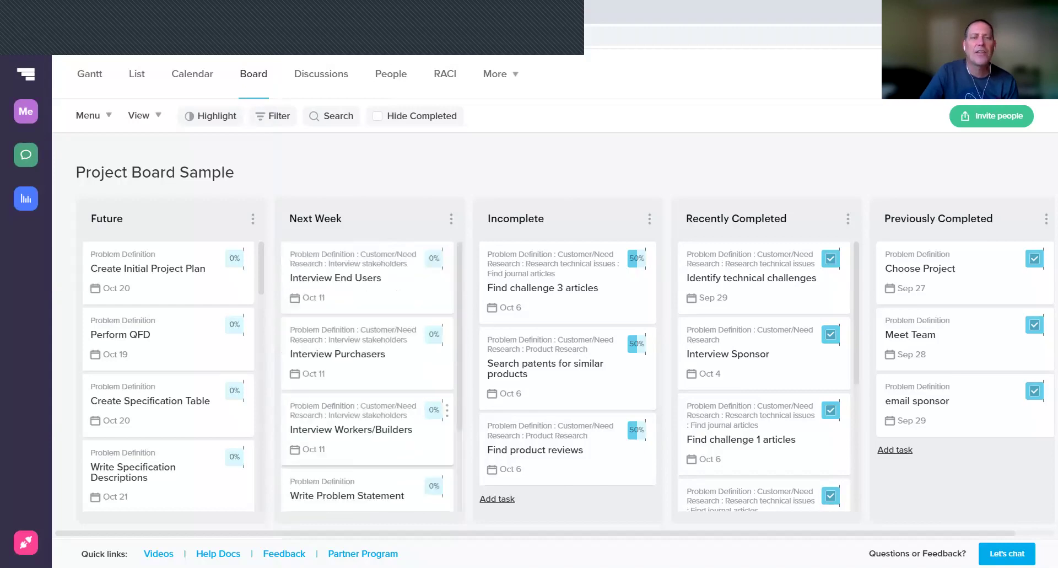
pyautogui.scroll(-3, 386, 408)
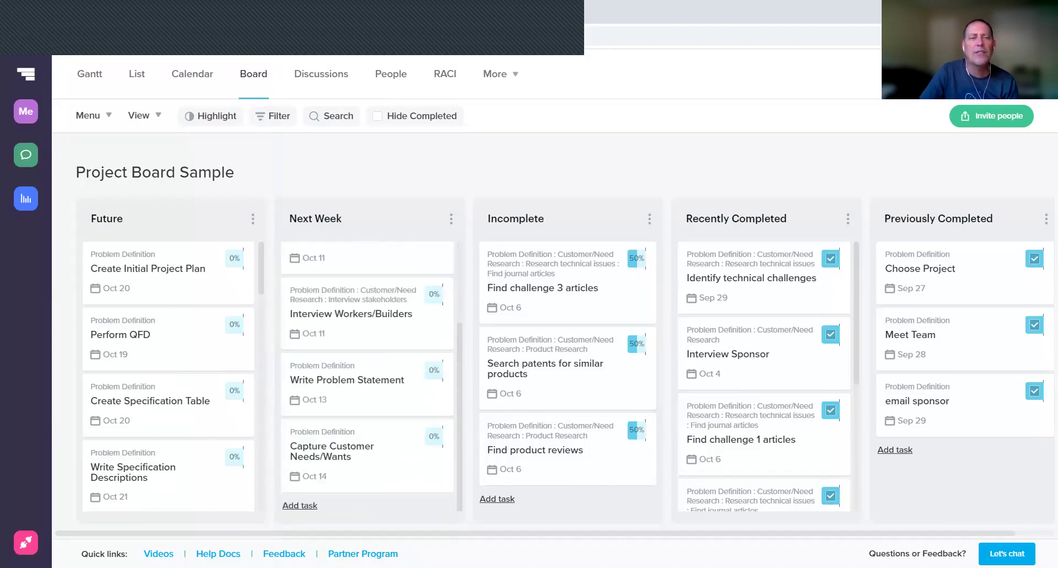